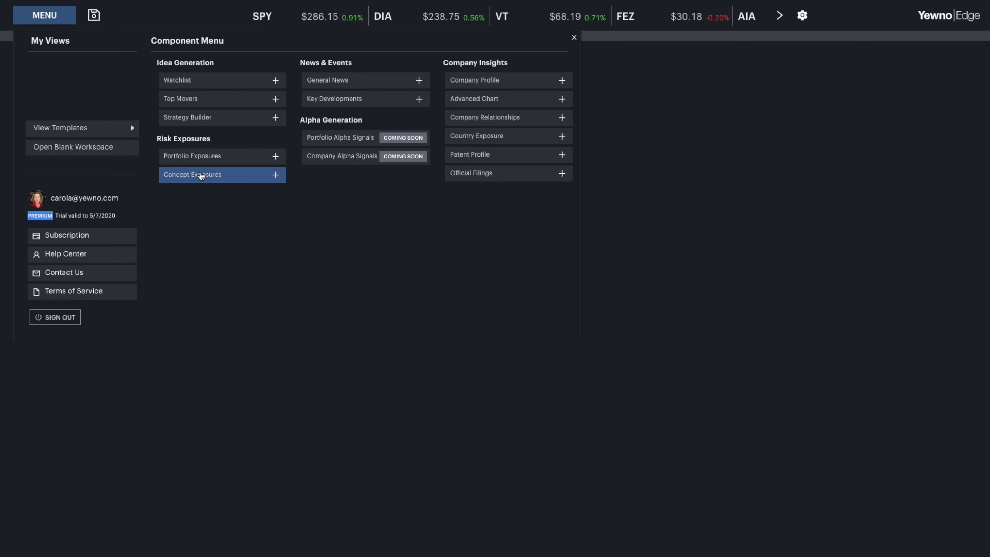
- Add the Concept Exposures module to the workspace and switch its company to Amazon.com, Inc
click(201, 176)
drag(539, 143, 618, 125)
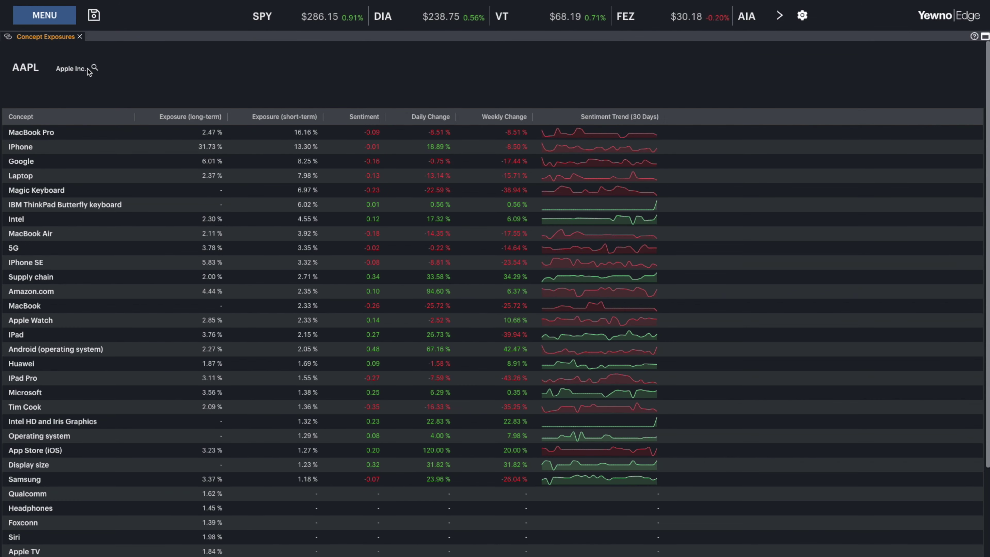
click(88, 67)
text(Amazon)
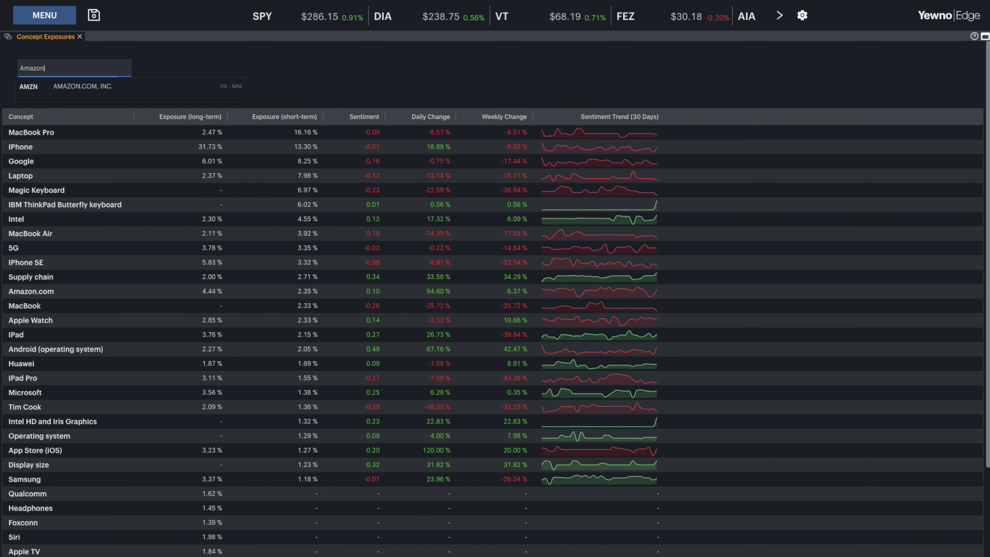
click(79, 87)
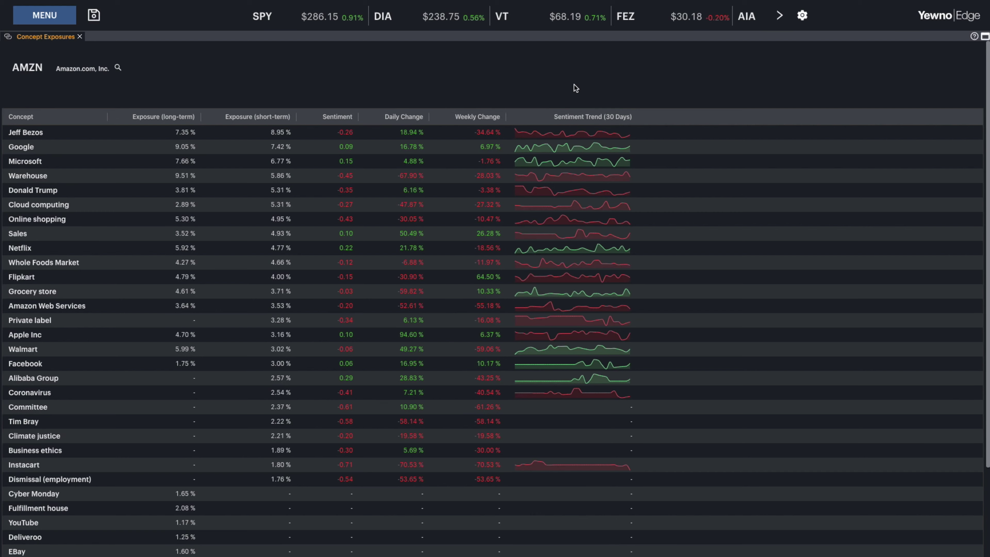
- Sort Amazon's concepts by sentiment from highest to lowest and open the Cloud computing exposure chart
click(336, 118)
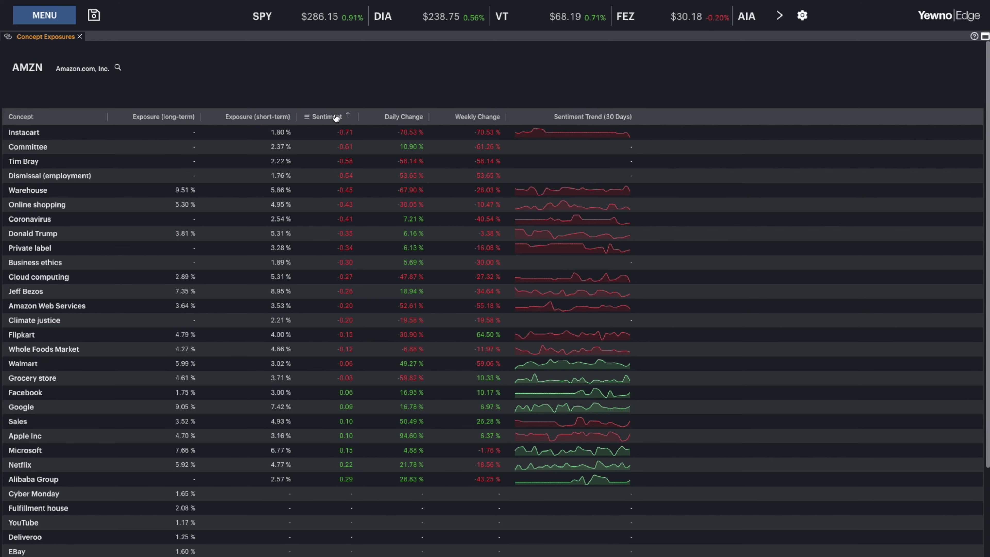
click(335, 118)
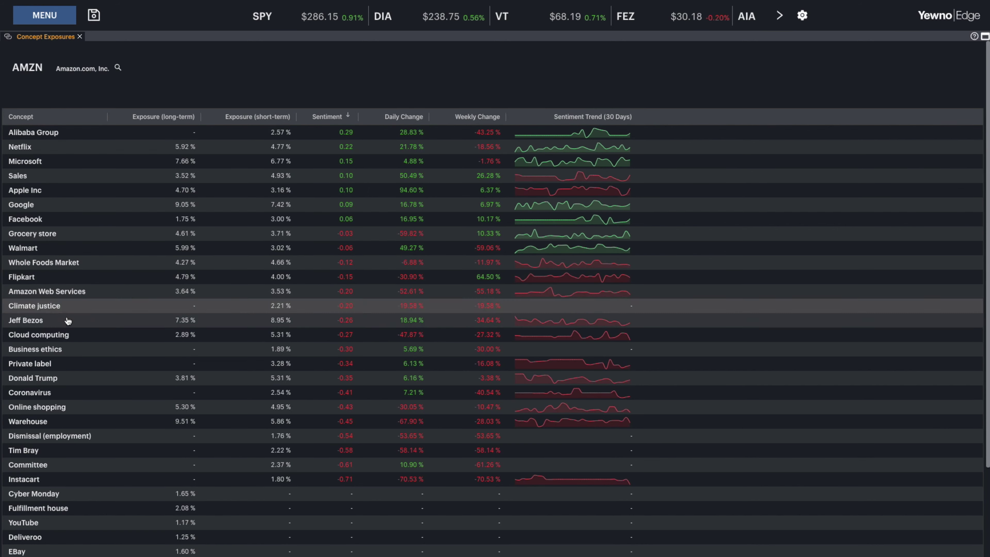
click(55, 334)
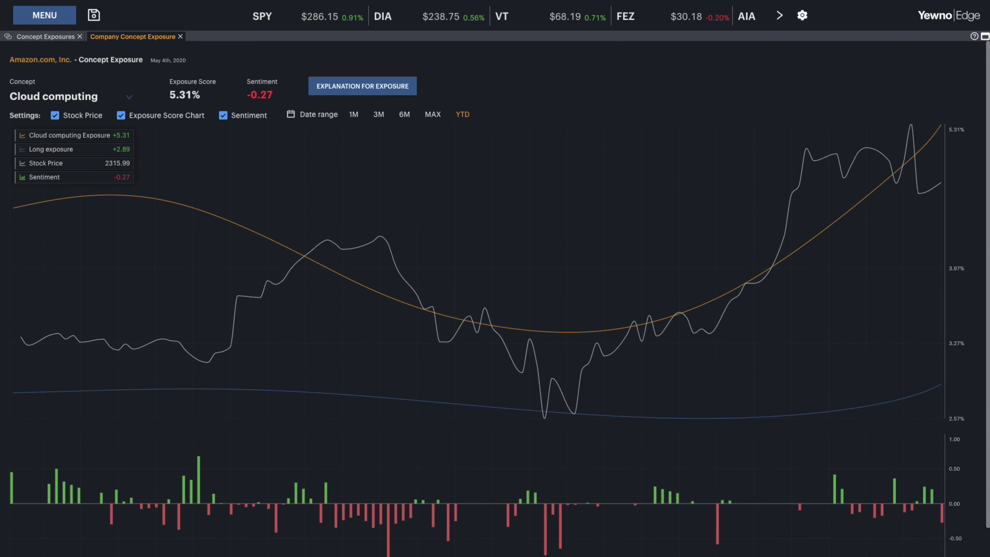
- Place the explanation for Amazon's cloud computing exposure above the chart, enlarged, and expand the "Q1'20 Data Center Equipment CAPEX" headline
mouse_move(190, 253)
click(383, 87)
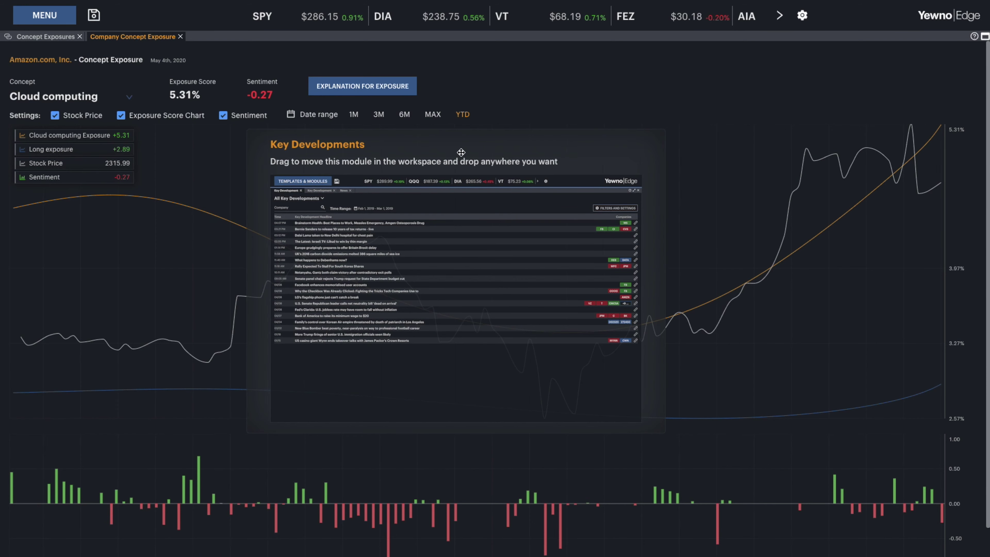
drag(482, 146, 594, 151)
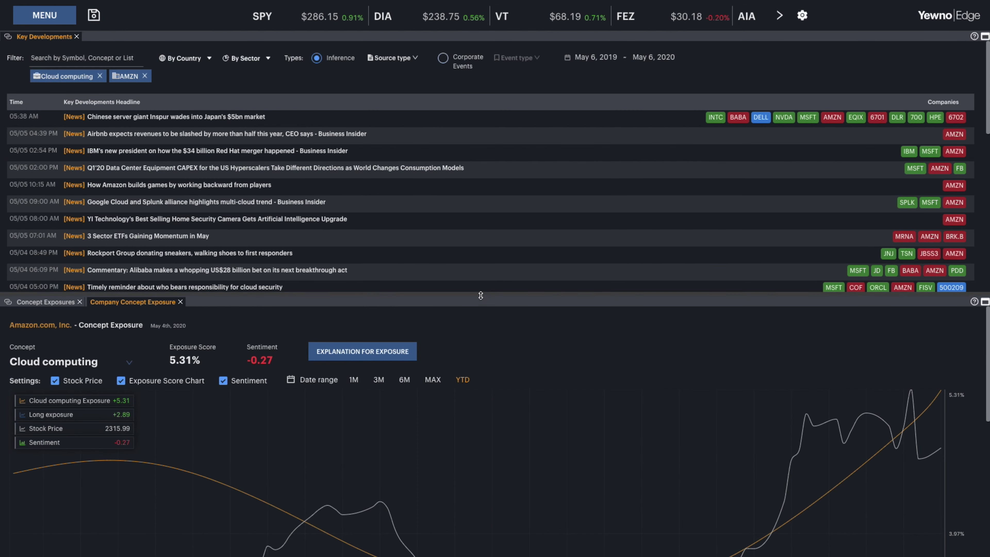
drag(480, 295, 481, 375)
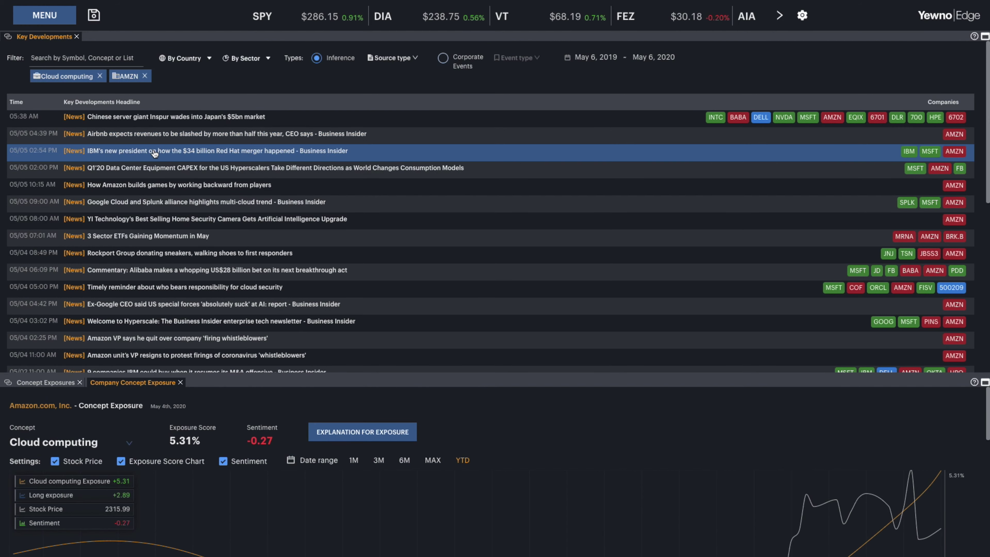
click(158, 174)
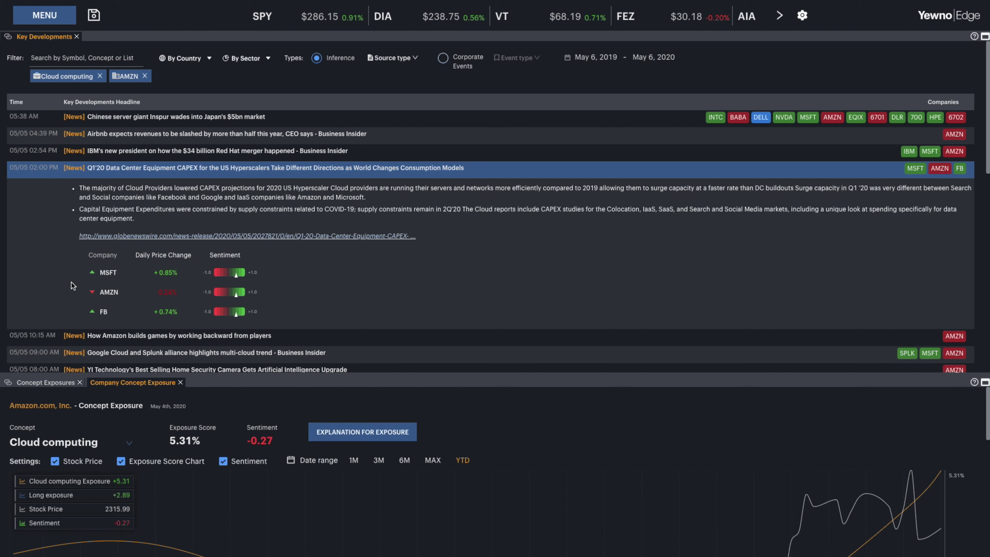
- Close the Key Developments and Company Concept Exposure modules and switch the concept table's company to Inovio Pharmaceuticals, Inc
click(78, 37)
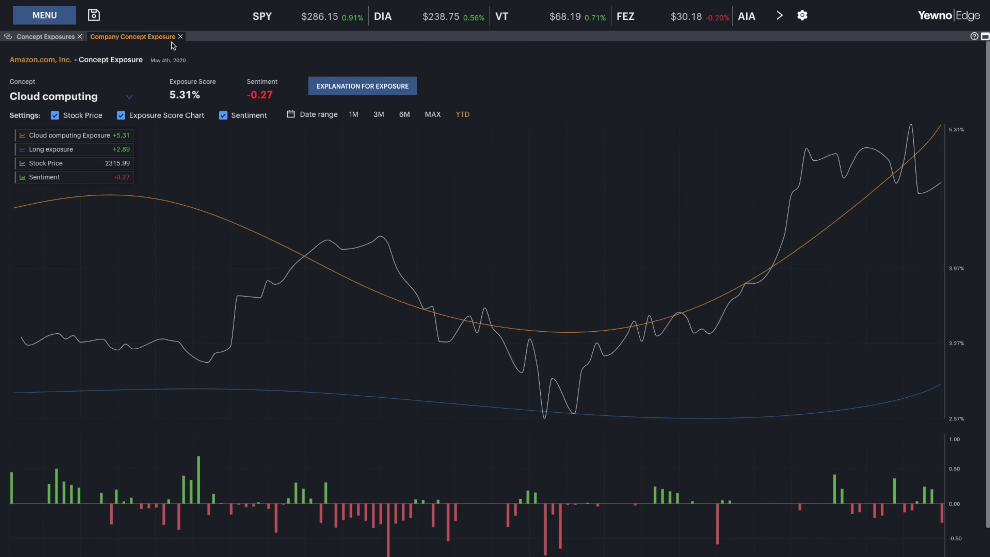
click(180, 37)
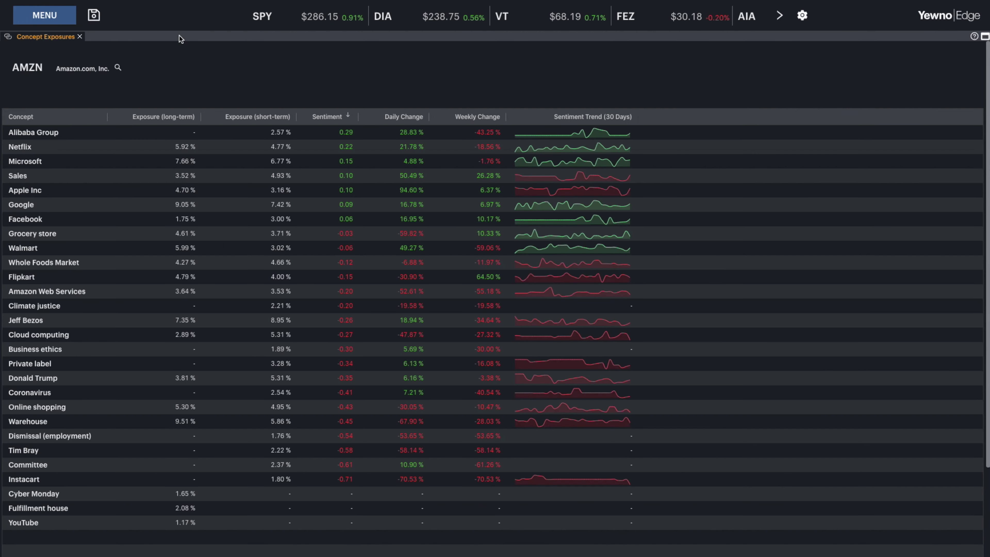
click(87, 68)
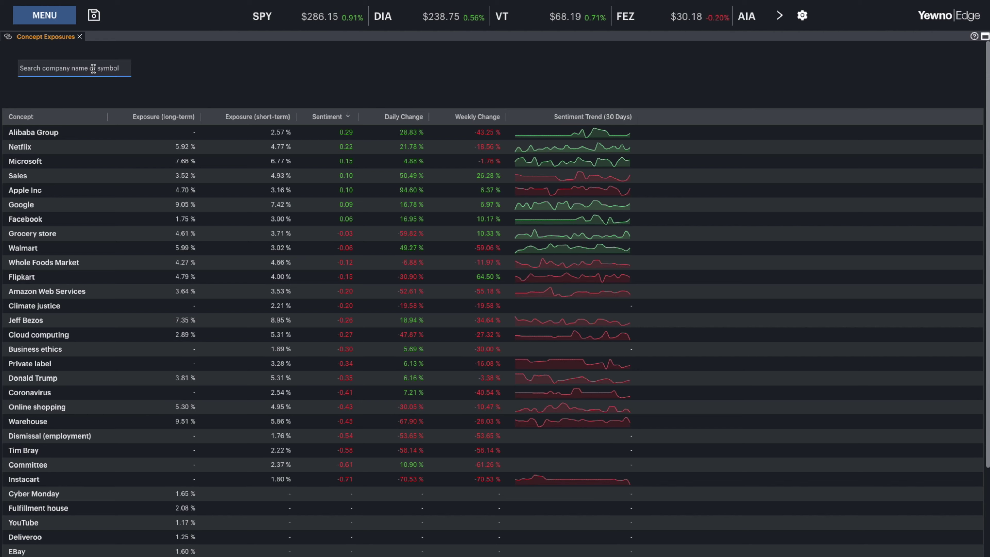
text(inovio)
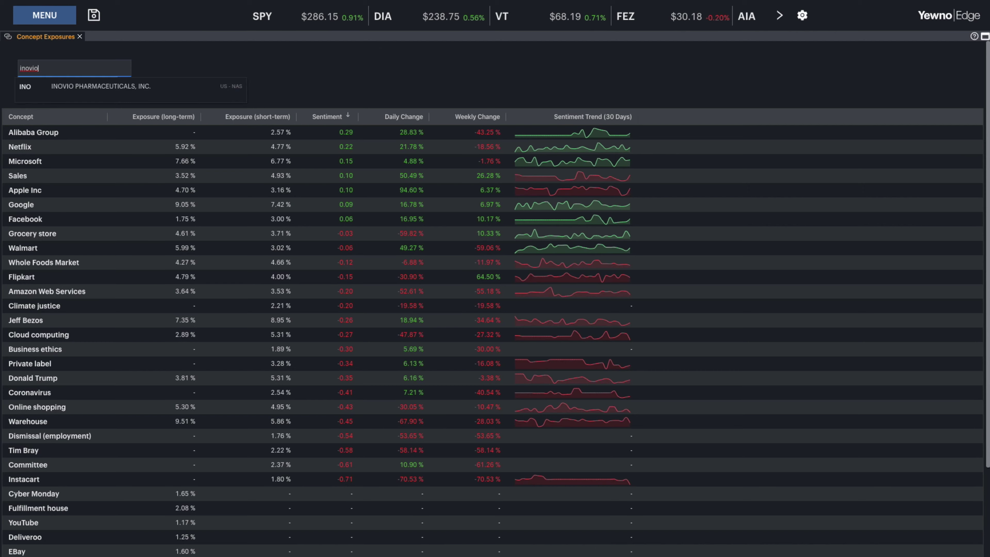
click(103, 87)
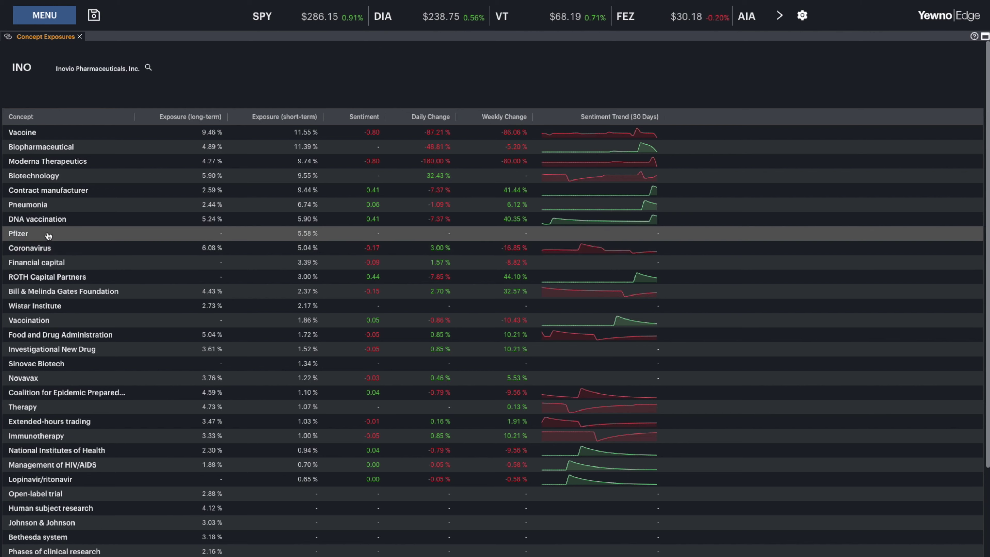
- Open Inovio's Coronavirus concept exposure chart and examine its exposure, stock price and sentiment curves
click(38, 249)
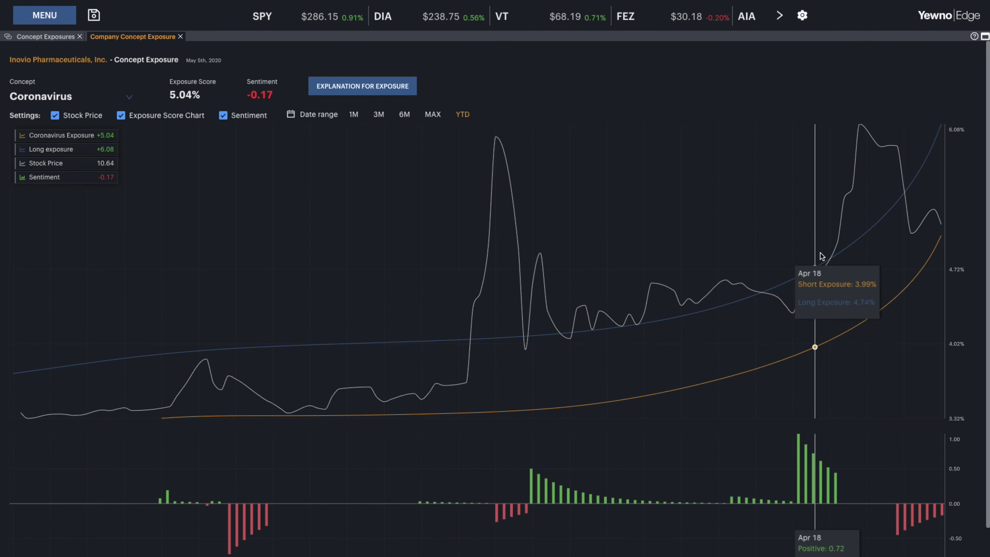
scroll(855, 246, down, 1)
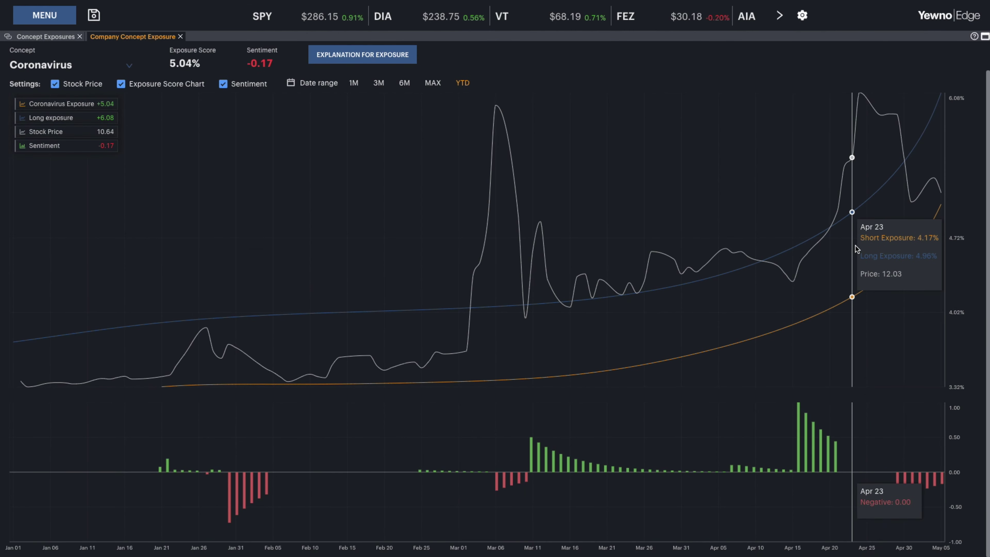
scroll(856, 246, up, 1)
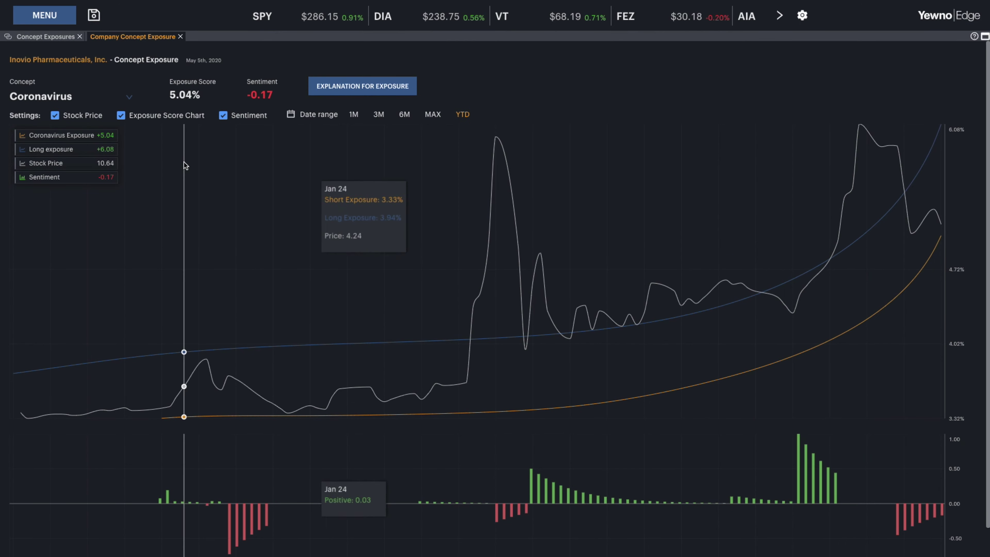
- Place the explanation for Inovio's Coronavirus exposure above the chart and expand the "COVID-19 vaccine hunt heats up globally, still no guarantee" headline
click(374, 87)
drag(374, 84, 678, 156)
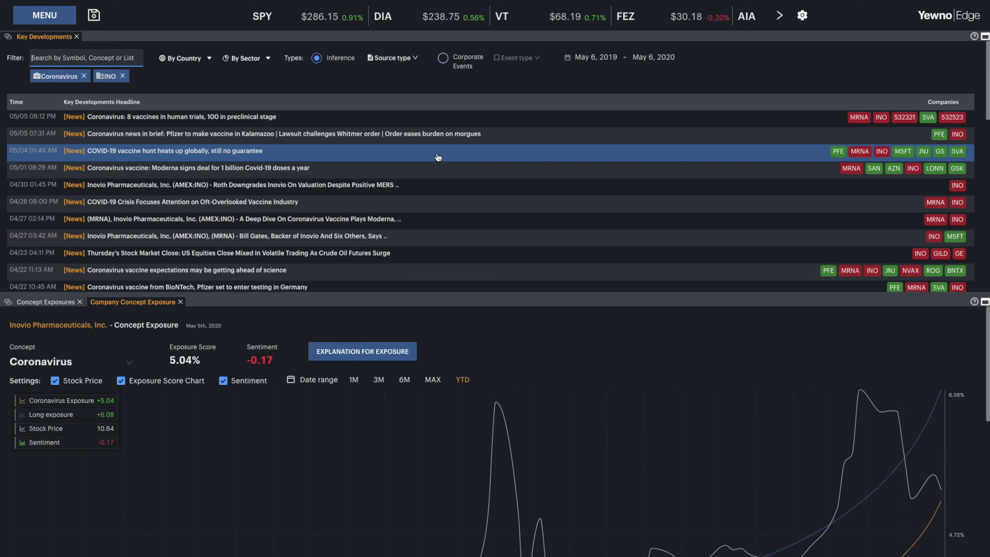
click(255, 151)
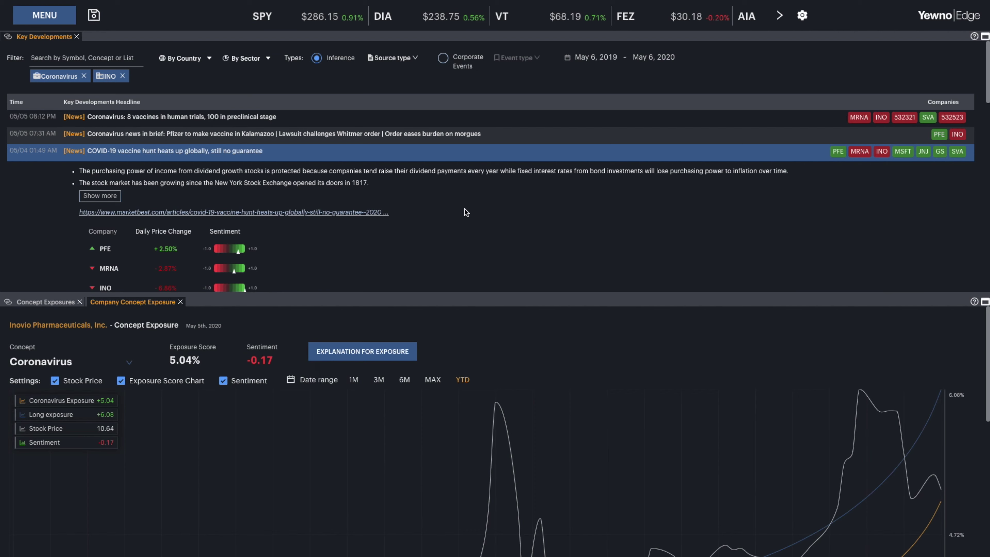
scroll(464, 216, down, 3)
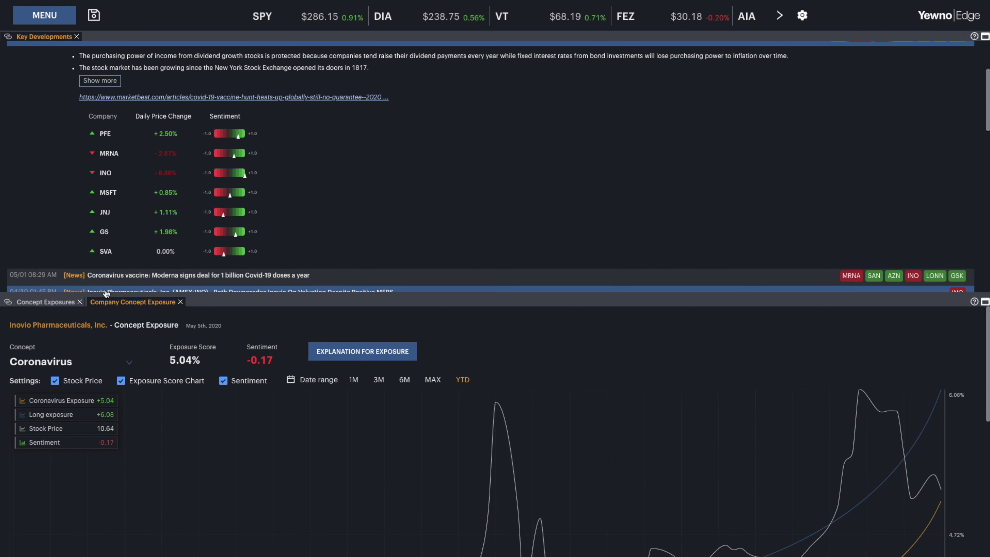
- Close the Concept Exposures and Company Concept Exposure modules and remove the Coronavirus and INO filters from Key Developments
click(80, 302)
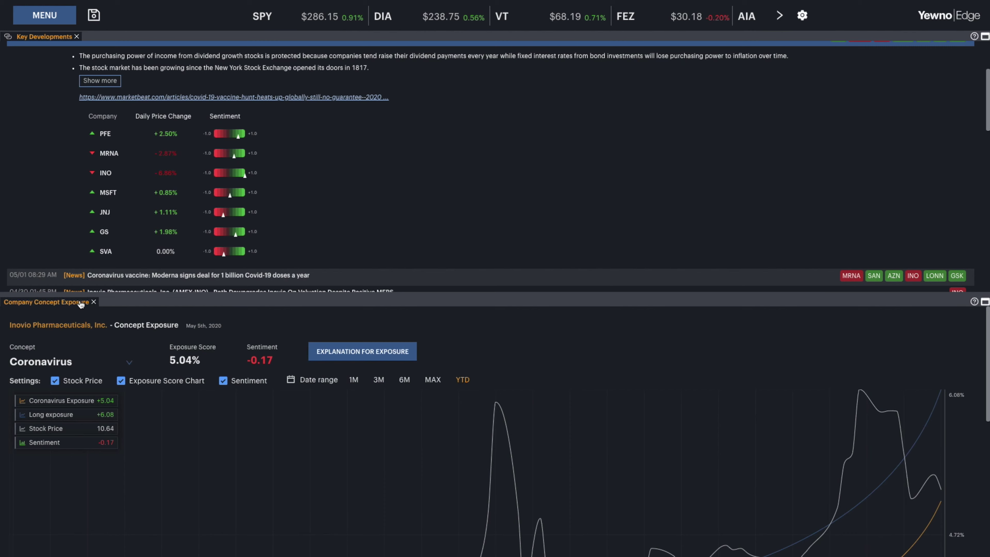
click(93, 302)
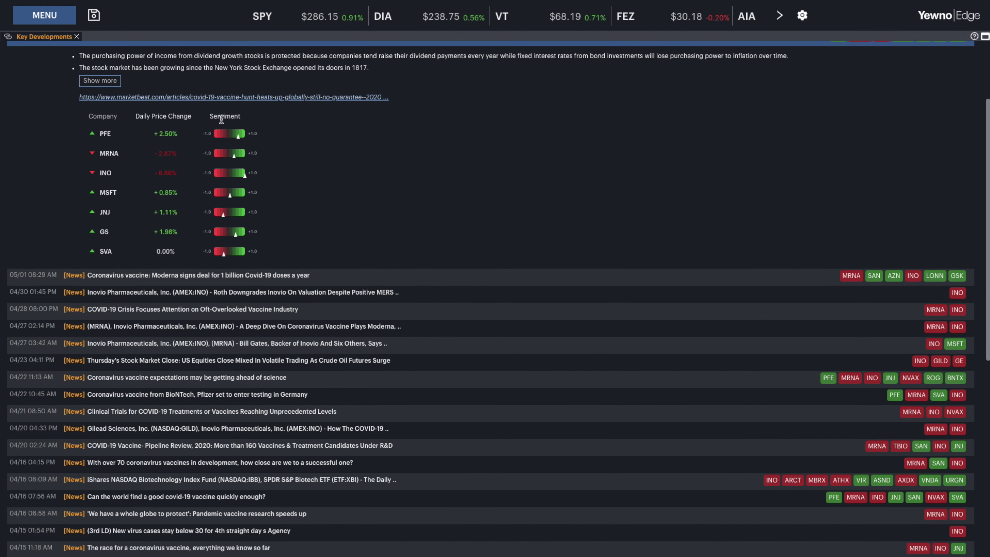
scroll(71, 121, up, 3)
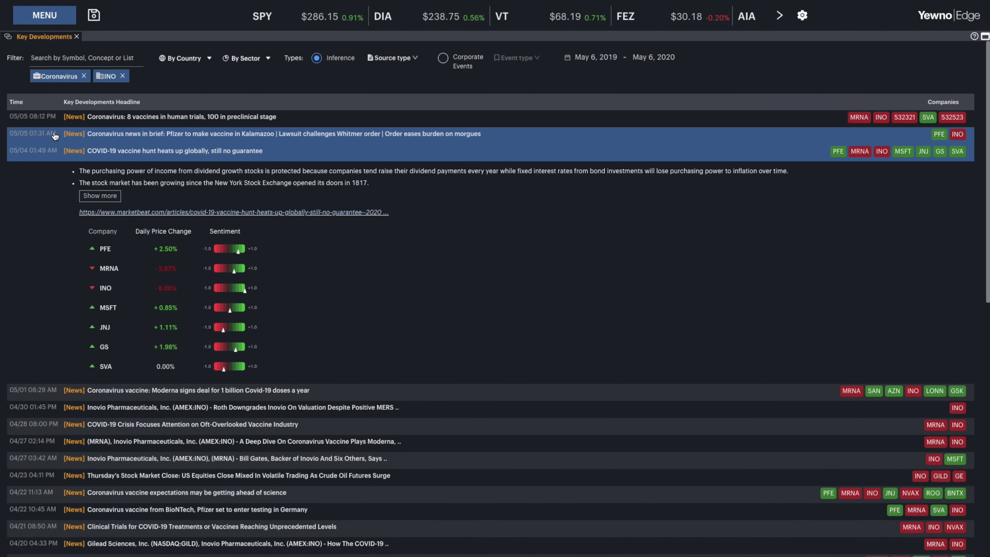
click(83, 77)
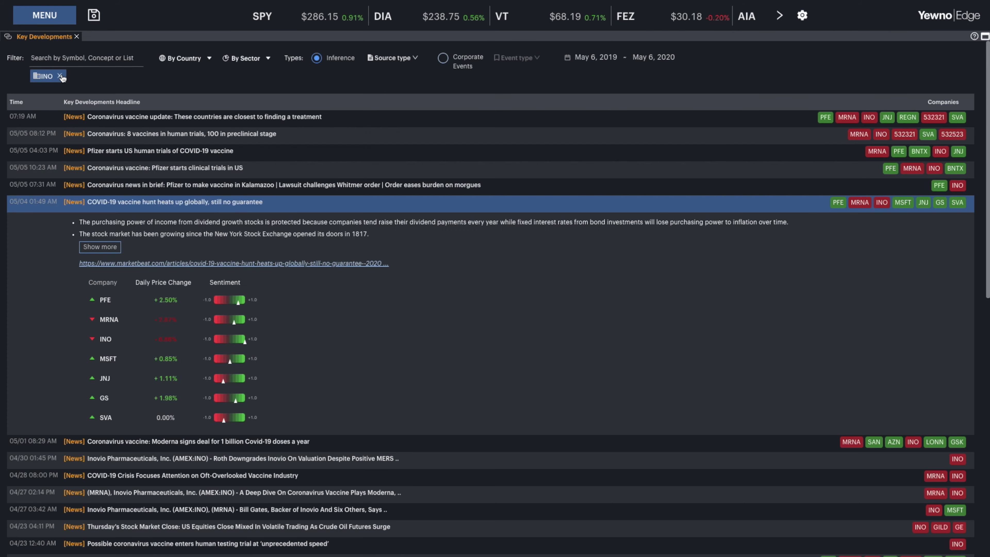
click(62, 76)
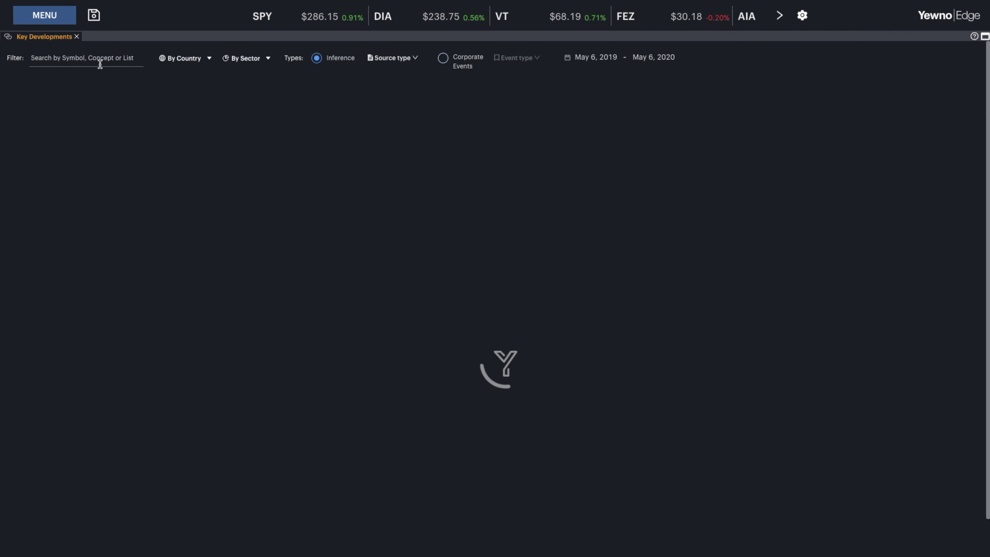
- Search "brexit", filter the news by "United Kingdom European Union membership referendum, 2016" and expand the "After April gains, pound slips as Brexit, economy weigh" headline
click(103, 58)
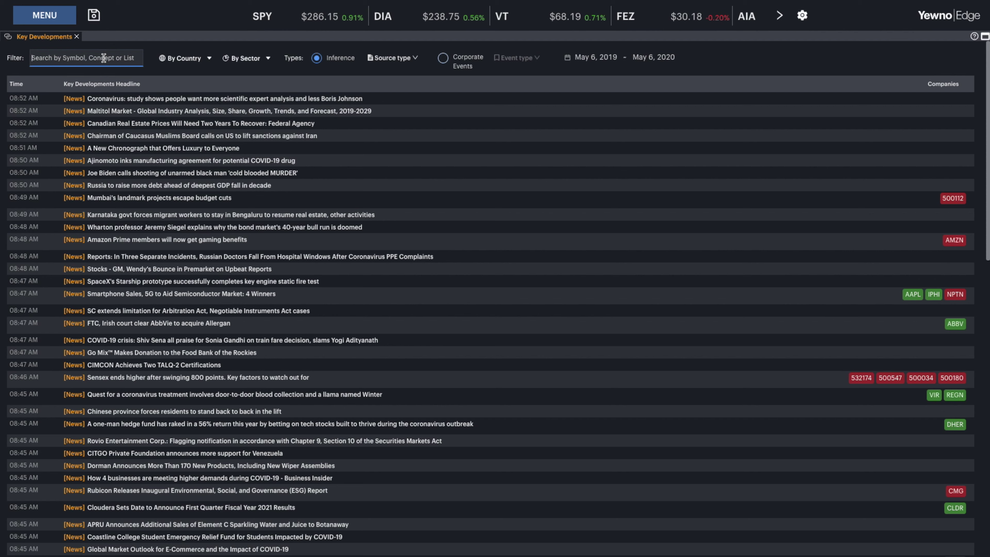
text(brexit)
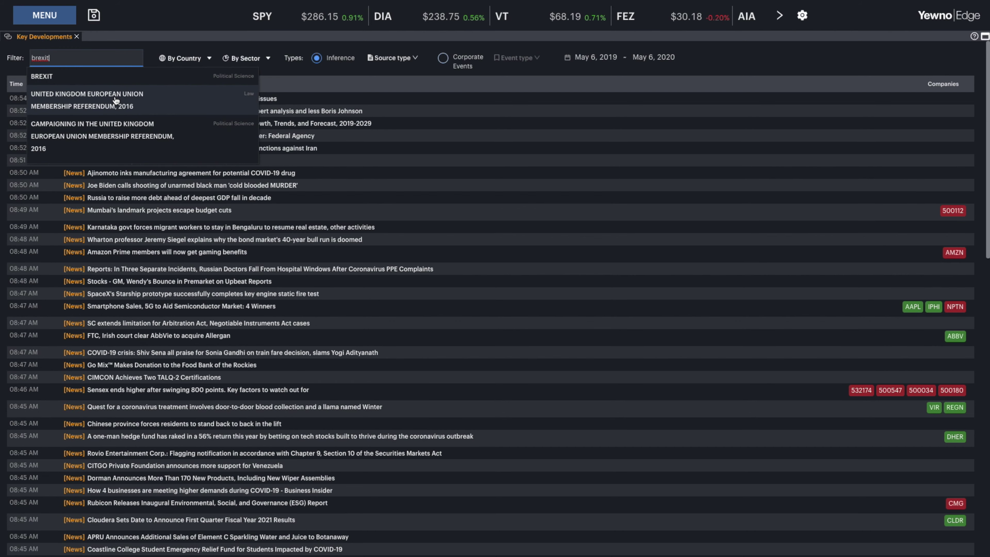
click(115, 100)
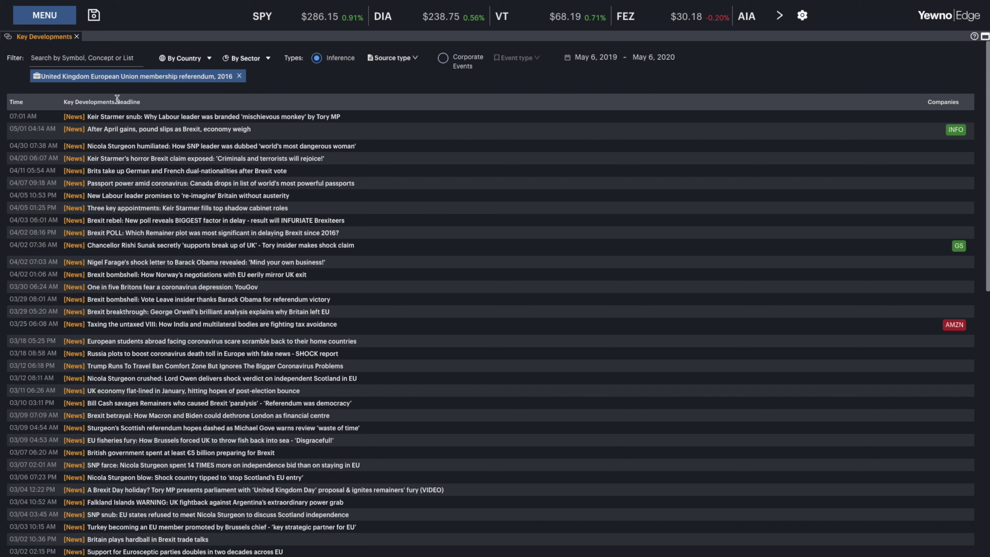
click(178, 131)
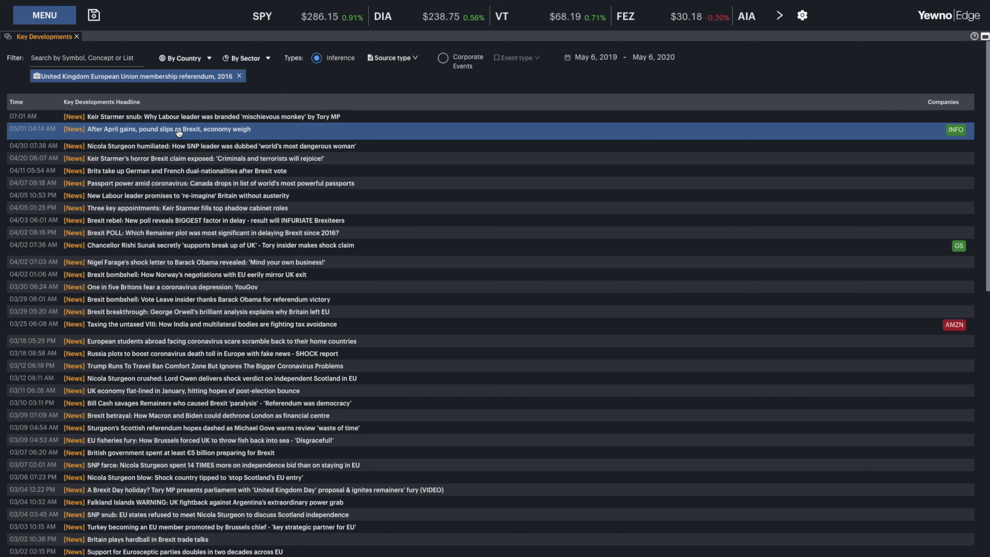
click(179, 133)
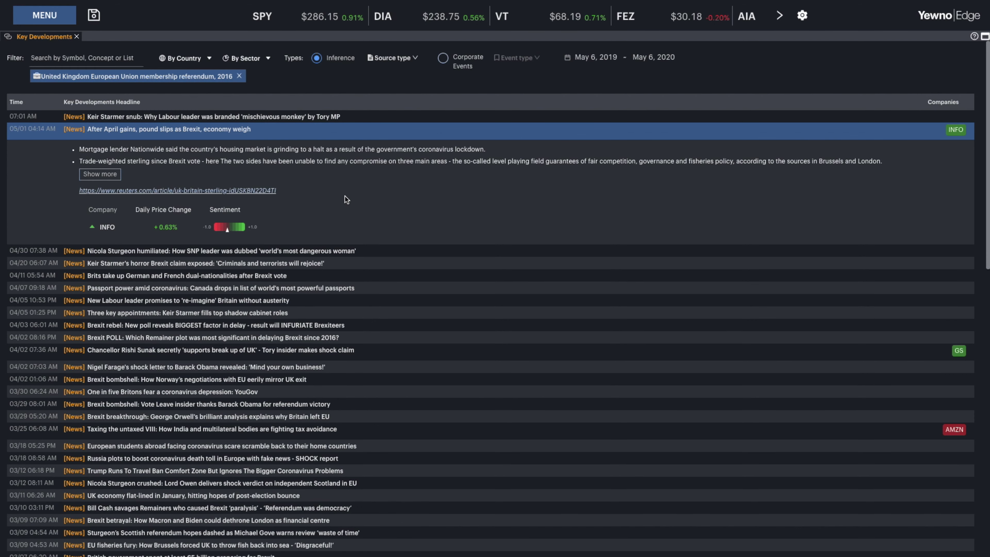